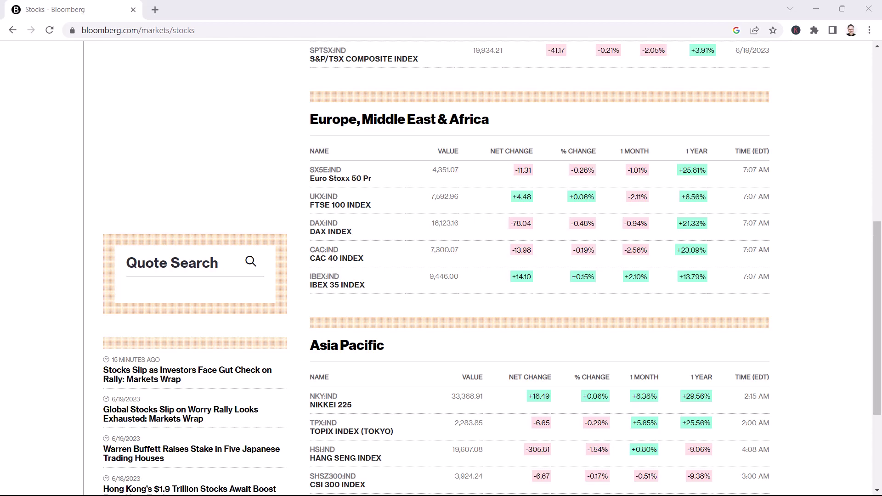
Snip the Europe, Middle East & Africa index table with Shift+Win+S
{"action": "key", "text": "shift+super+s"}
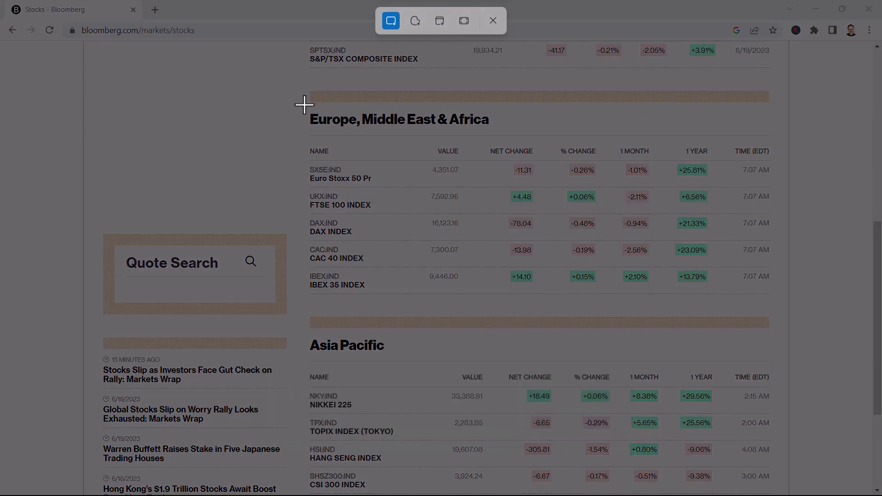
{"action": "left_click_drag", "start_coordinate": [304, 105], "coordinate": [780, 299]}
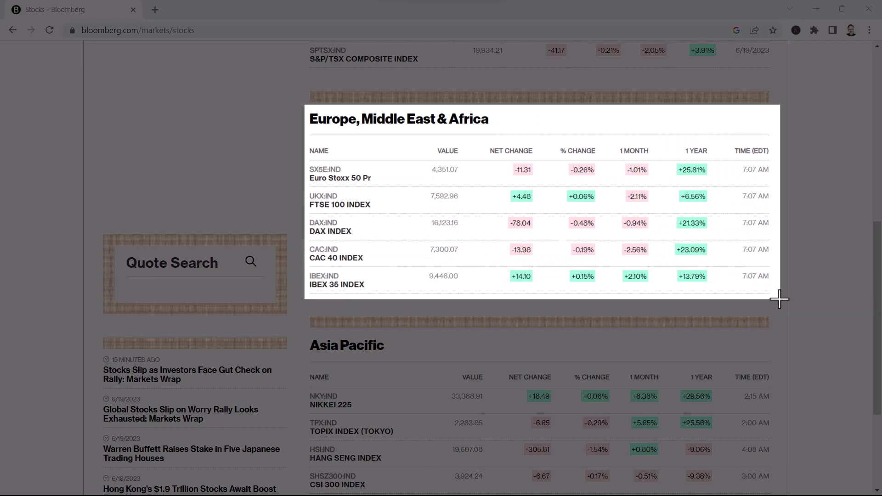
{"action": "left_click_drag", "start_coordinate": [779, 299], "coordinate": [779, 299]}
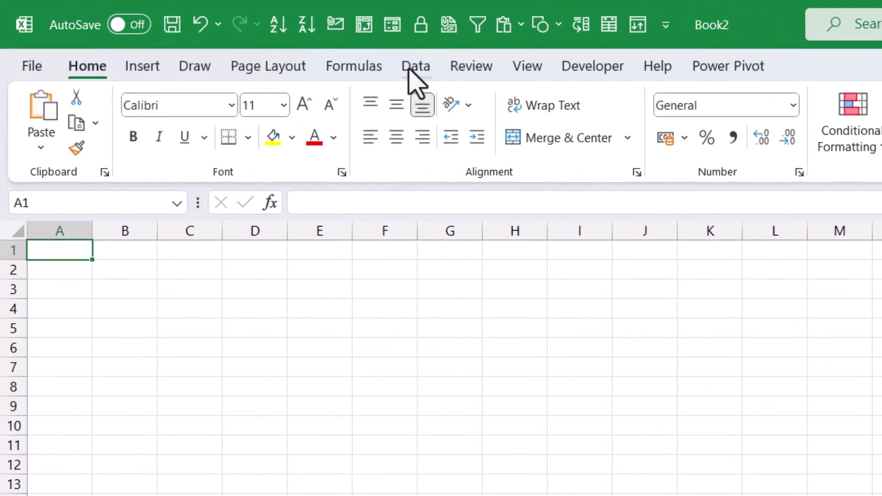
Import the snapshot into Excel with Data > From Picture > Picture From Clipboard
{"action": "left_click", "coordinate": [415, 69]}
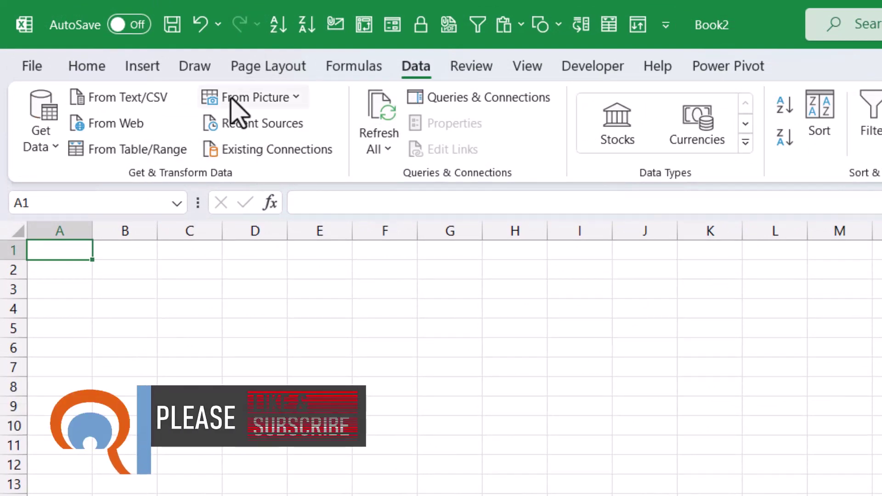
{"action": "left_click", "coordinate": [260, 100]}
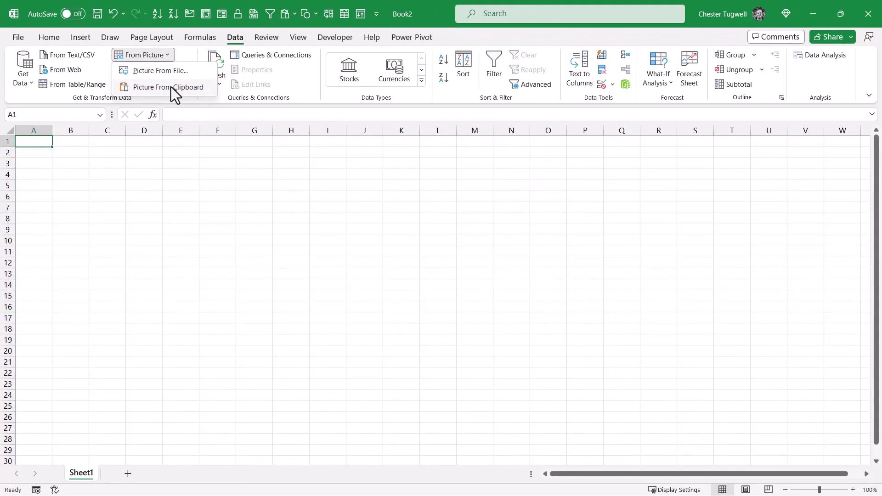
{"action": "left_click", "coordinate": [171, 87]}
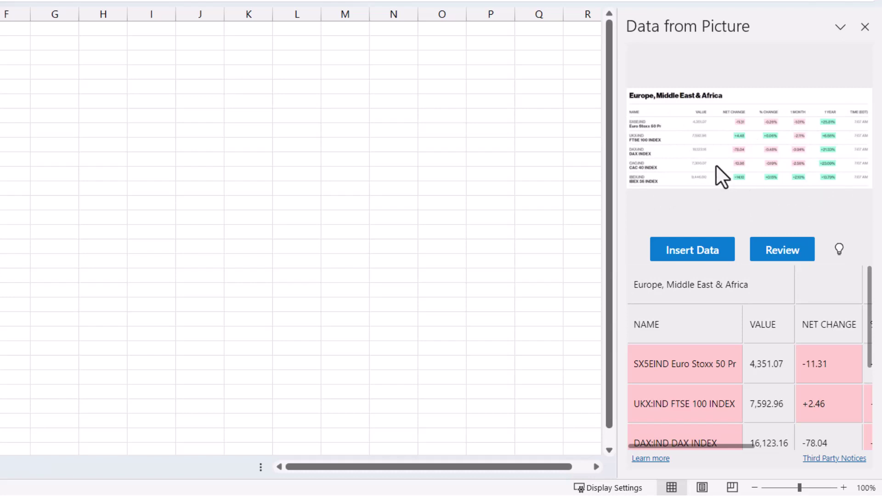
Accept the first four items: the TIME (EDT) header, Euro Stoxx 50 Pr, -11.31 and -1.01%
{"action": "left_click", "coordinate": [775, 257]}
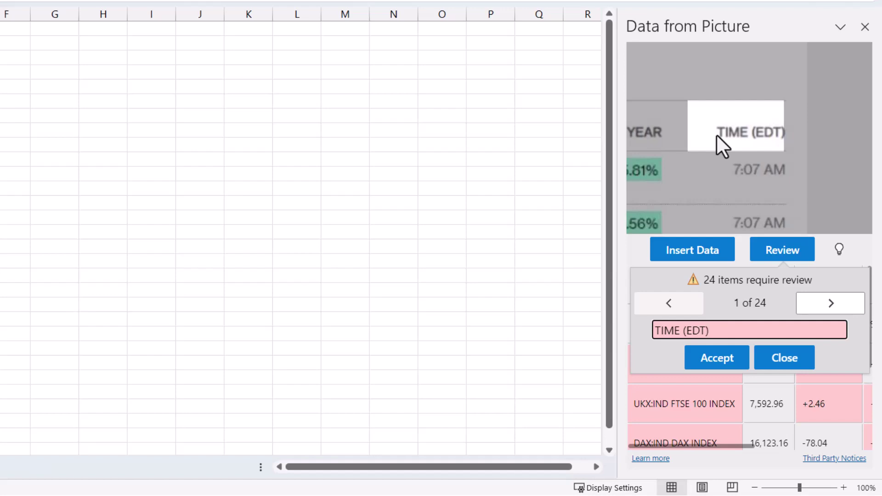
{"action": "left_click", "coordinate": [714, 370]}
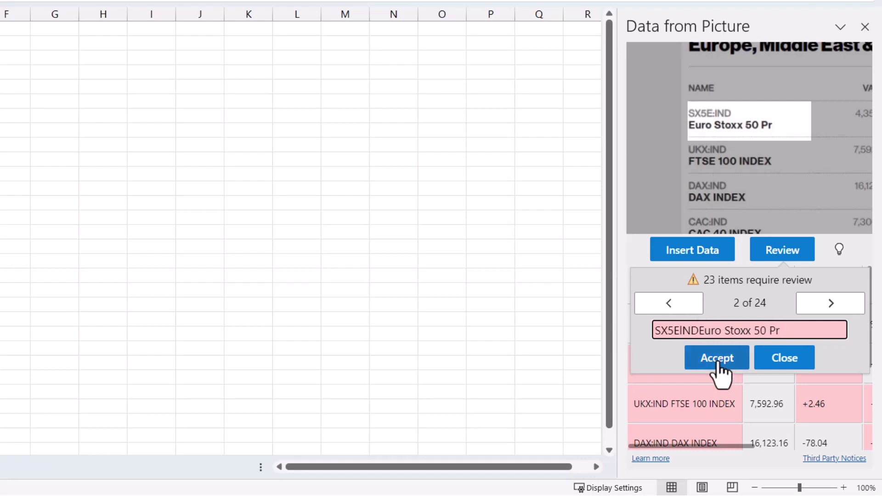
{"action": "left_click", "coordinate": [718, 365]}
{"action": "left_click", "coordinate": [718, 366]}
{"action": "left_click", "coordinate": [718, 365]}
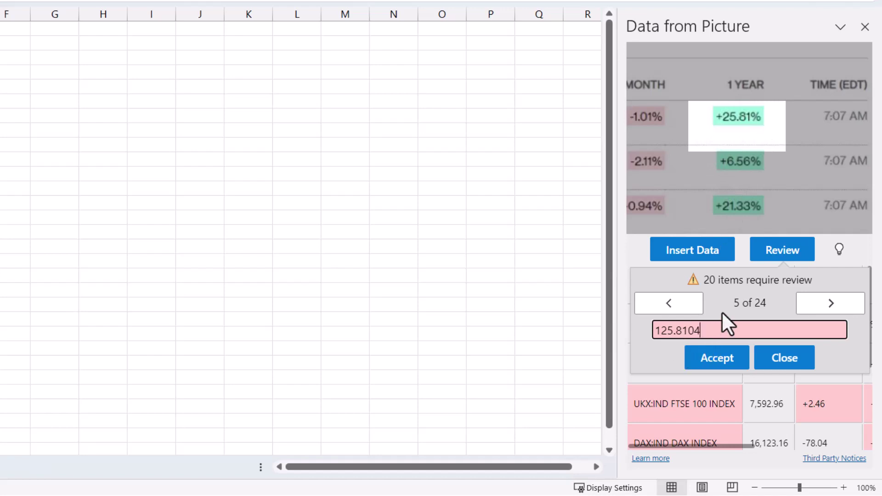
Correct the misread 125.8104 one-year value to +25.81%
{"action": "key", "text": "BackSpace"}
{"action": "key", "text": "BackSpace"}
{"action": "type", "text": "%"}
{"action": "left_click", "coordinate": [661, 331]}
{"action": "key", "text": "BackSpace"}
{"action": "type", "text": "+"}
Accept +25.81%, skip 7:07 AM and FTSE 100 INDEX, and correct values to +4.48 and +0.06%
{"action": "left_click", "coordinate": [715, 363]}
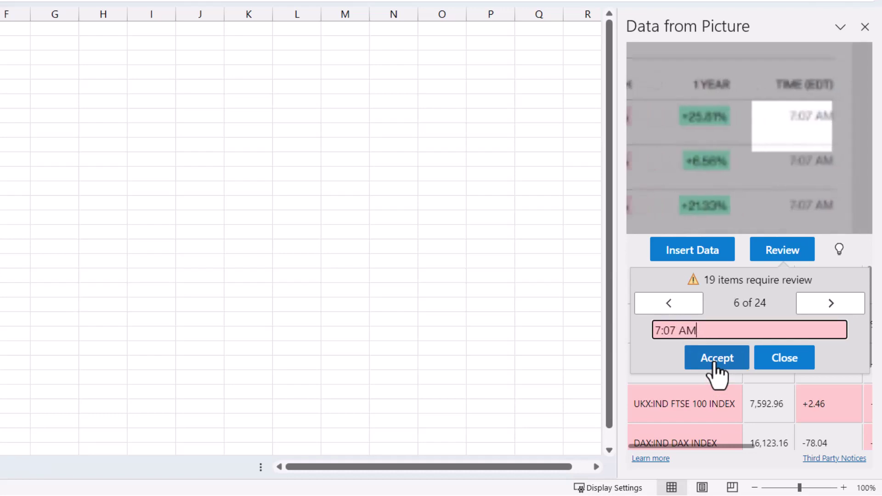
{"action": "left_click", "coordinate": [819, 306]}
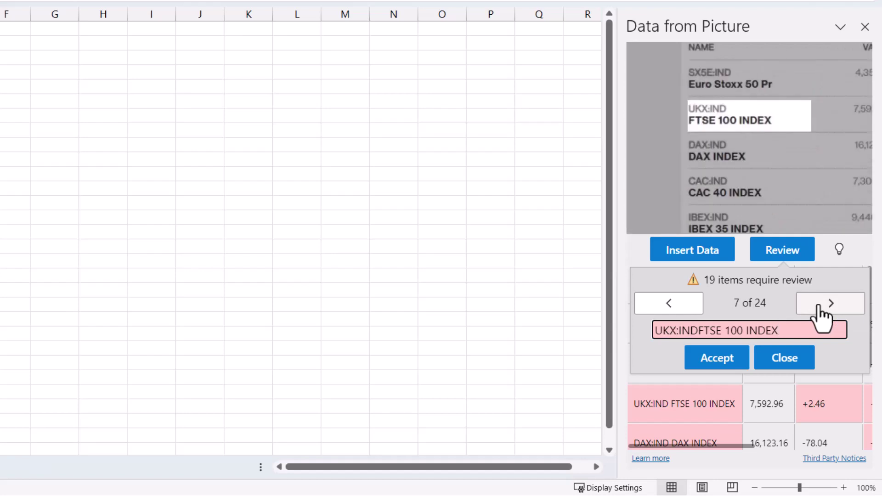
{"action": "left_click", "coordinate": [820, 307]}
{"action": "double_click", "coordinate": [695, 331]}
{"action": "type", "text": "4.48"}
{"action": "left_click", "coordinate": [715, 360]}
{"action": "type", "text": "%"}
{"action": "left_click", "coordinate": [724, 360]}
Correct the garbled 6.58.8 to +6.56 and accept the next four flagged values
{"action": "double_click", "coordinate": [699, 331]}
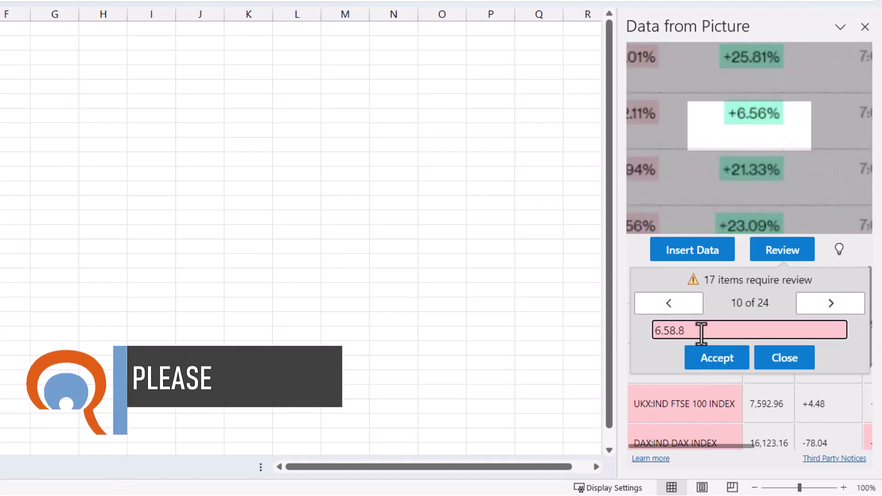
{"action": "type", "text": "+6.56"}
{"action": "left_click", "coordinate": [712, 359]}
{"action": "left_click", "coordinate": [714, 359]}
{"action": "left_click", "coordinate": [714, 359]}
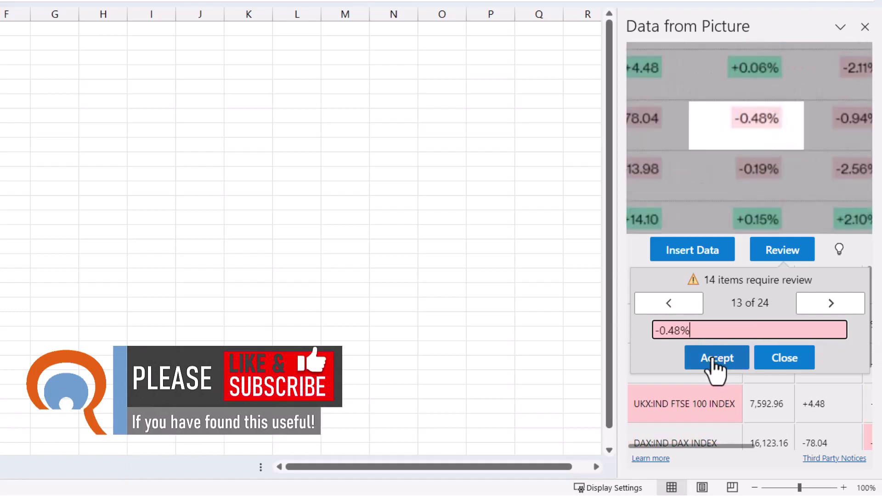
{"action": "left_click", "coordinate": [726, 356]}
{"action": "left_click", "coordinate": [727, 357]}
{"action": "left_click", "coordinate": [728, 359]}
{"action": "left_click", "coordinate": [728, 358]}
Correct values to +23.09% and +0.15% and accept the remaining flagged items, including 7:07 AM
{"action": "type", "text": "+23.09%"}
{"action": "left_click", "coordinate": [729, 362]}
{"action": "left_click", "coordinate": [730, 362]}
{"action": "left_click", "coordinate": [730, 362]}
{"action": "left_click", "coordinate": [730, 362]}
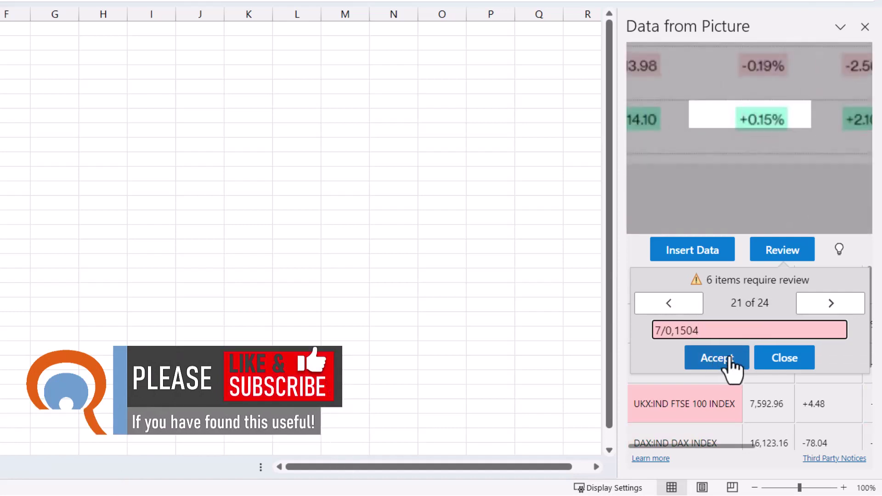
{"action": "type", "text": "+0.15%"}
{"action": "left_click", "coordinate": [729, 361]}
{"action": "left_click", "coordinate": [718, 363]}
{"action": "left_click", "coordinate": [718, 363]}
{"action": "left_click", "coordinate": [718, 363]}
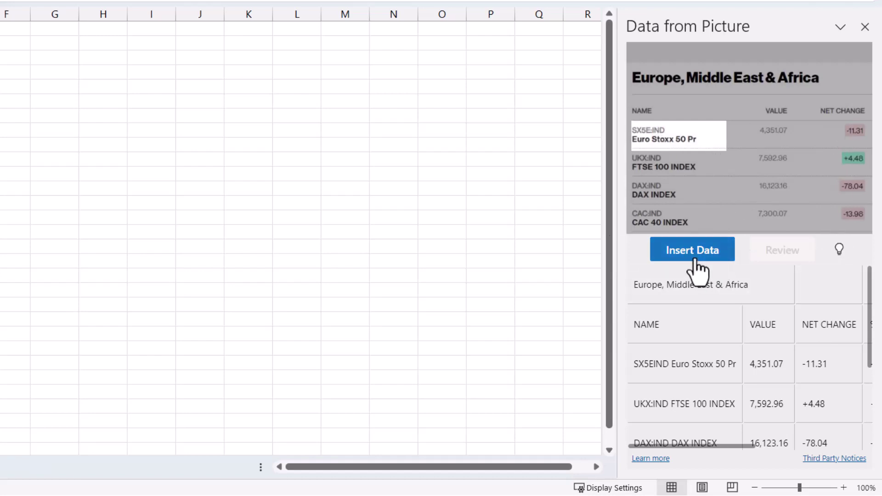
Insert the recognised table into Sheet1 at A1:G8, confirming past the validation warning
{"action": "left_click", "coordinate": [684, 251]}
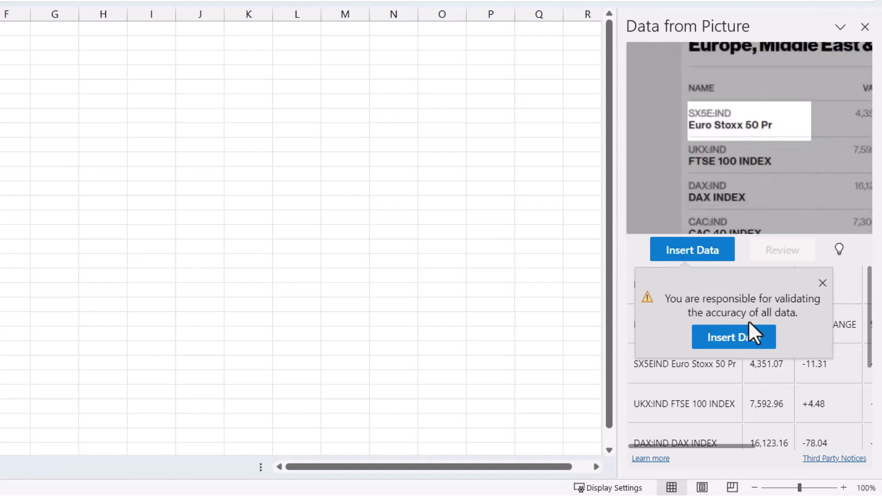
{"action": "left_click", "coordinate": [731, 343]}
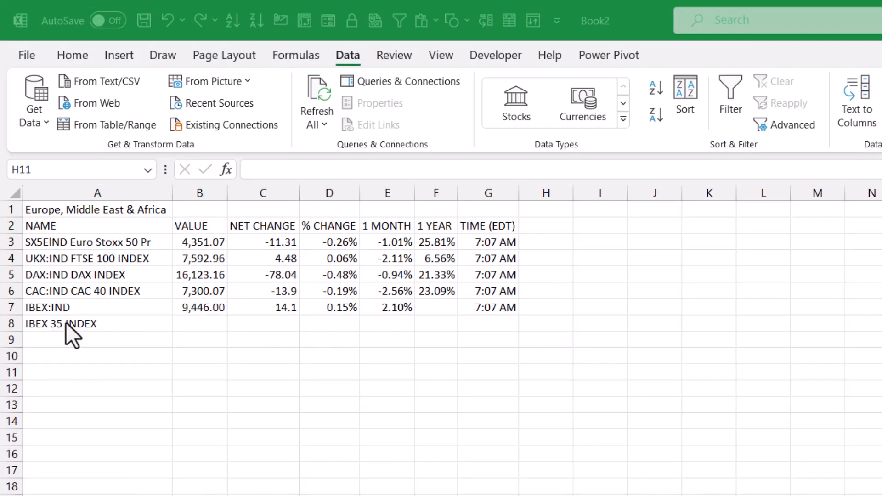
Move the stray 'IBEX 35 INDEX' text from A8 into A7 after IBEX:IND
{"action": "left_click", "coordinate": [87, 325]}
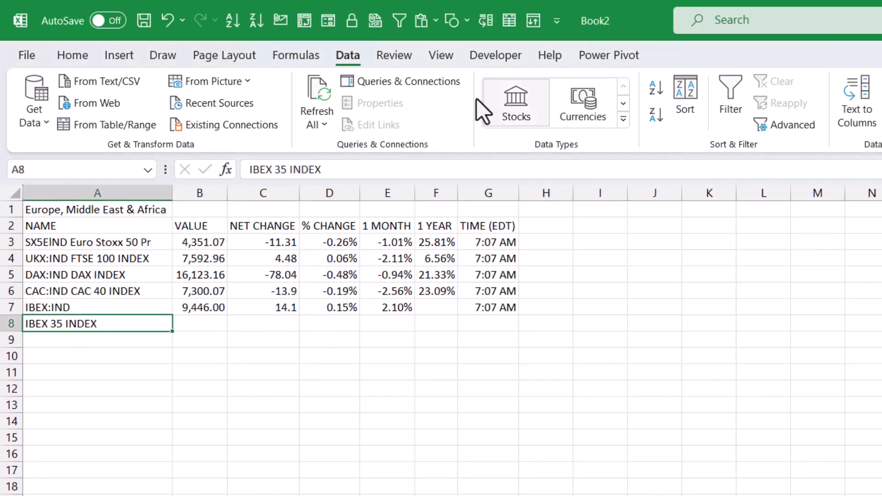
{"action": "left_click_drag", "start_coordinate": [320, 170], "coordinate": [167, 163]}
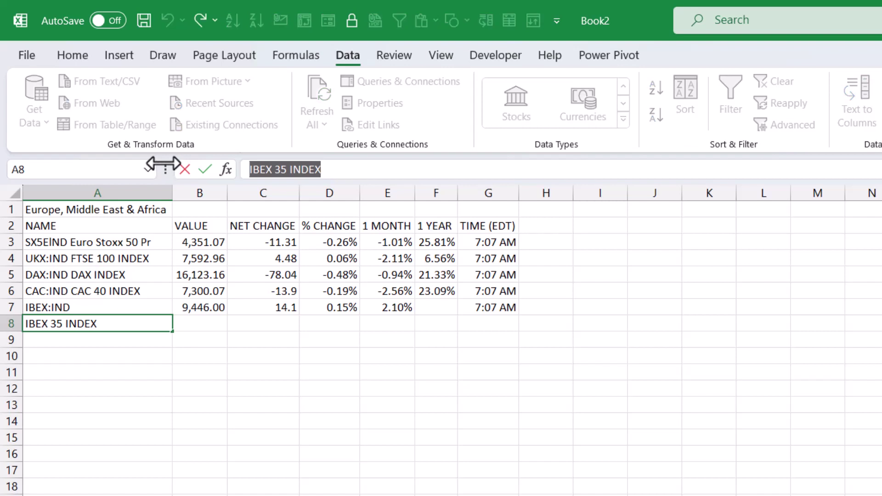
{"action": "key", "text": "ctrl+x"}
{"action": "key", "text": "Return"}
{"action": "double_click", "coordinate": [92, 310]}
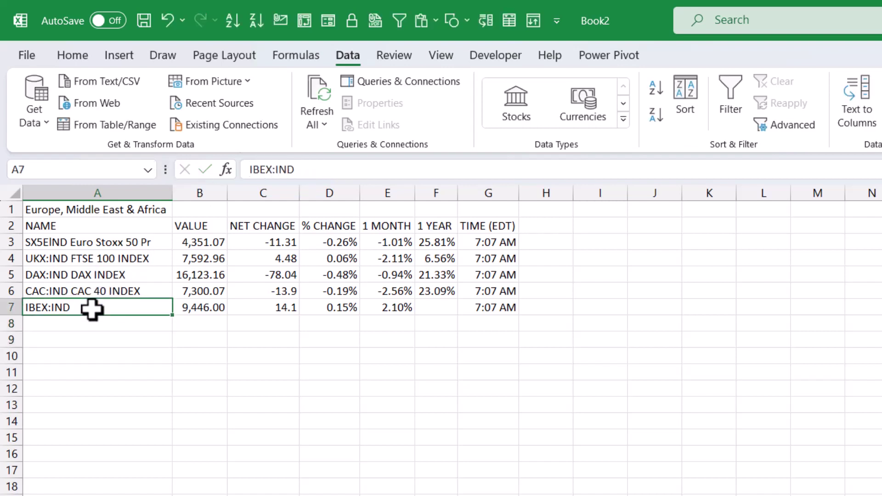
{"action": "key", "text": "ctrl+v"}
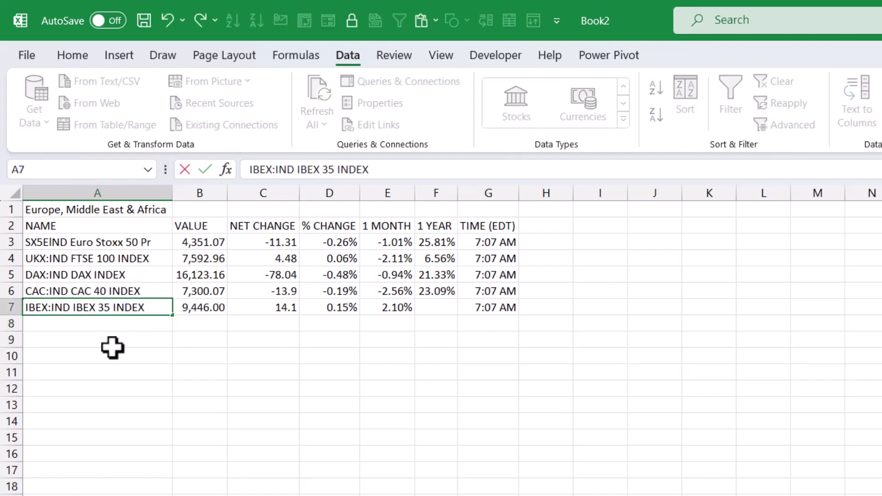
{"action": "left_click", "coordinate": [111, 346]}
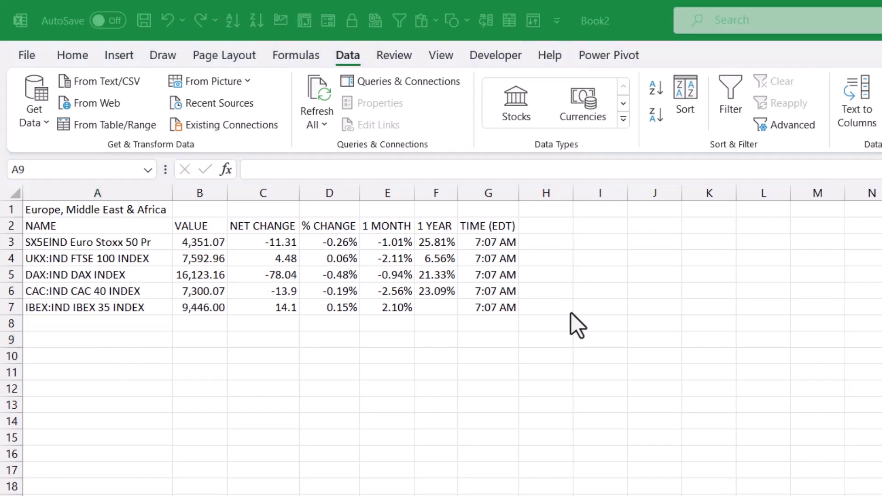